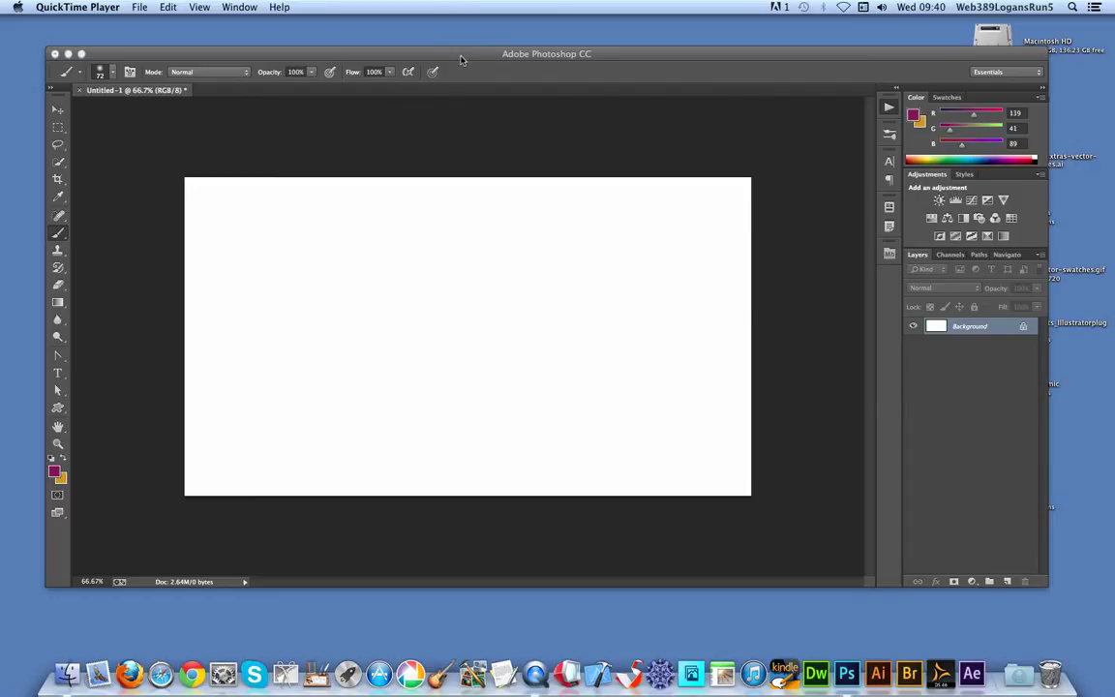
Switch to Photoshop with the Actions, History and Properties panels beside the blank canvas.
{"action": "left_click", "coordinate": [460, 60]}
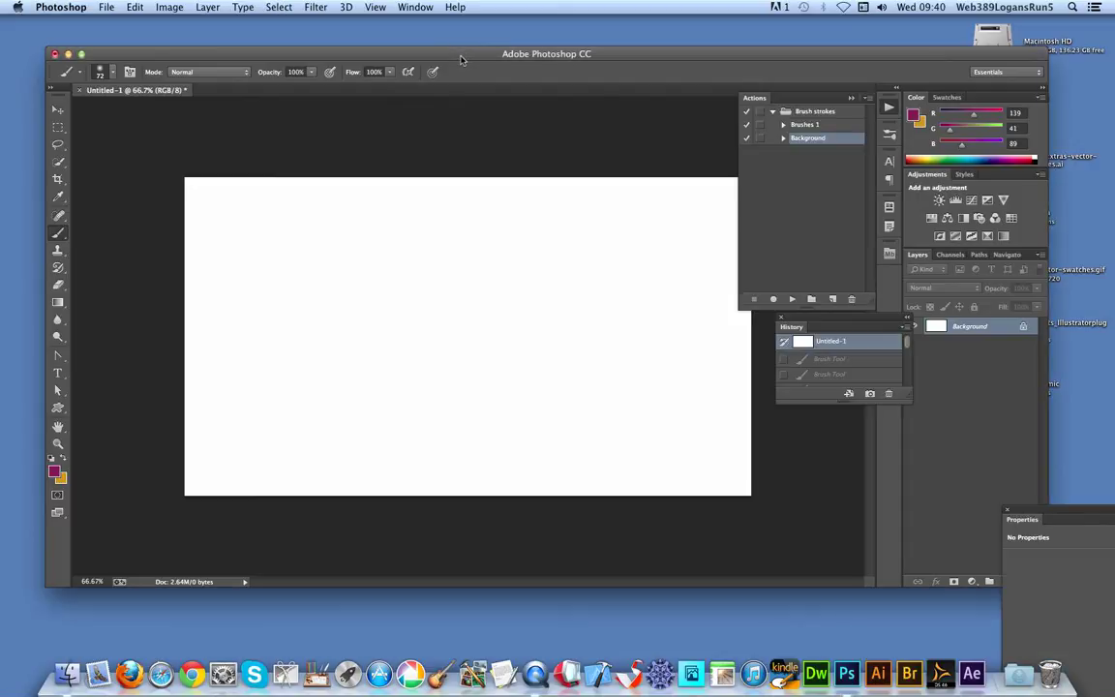
Start recording a new Action 1, painting a magenta stroke and then an orange one.
{"action": "left_click", "coordinate": [832, 300]}
{"action": "left_click", "coordinate": [670, 288]}
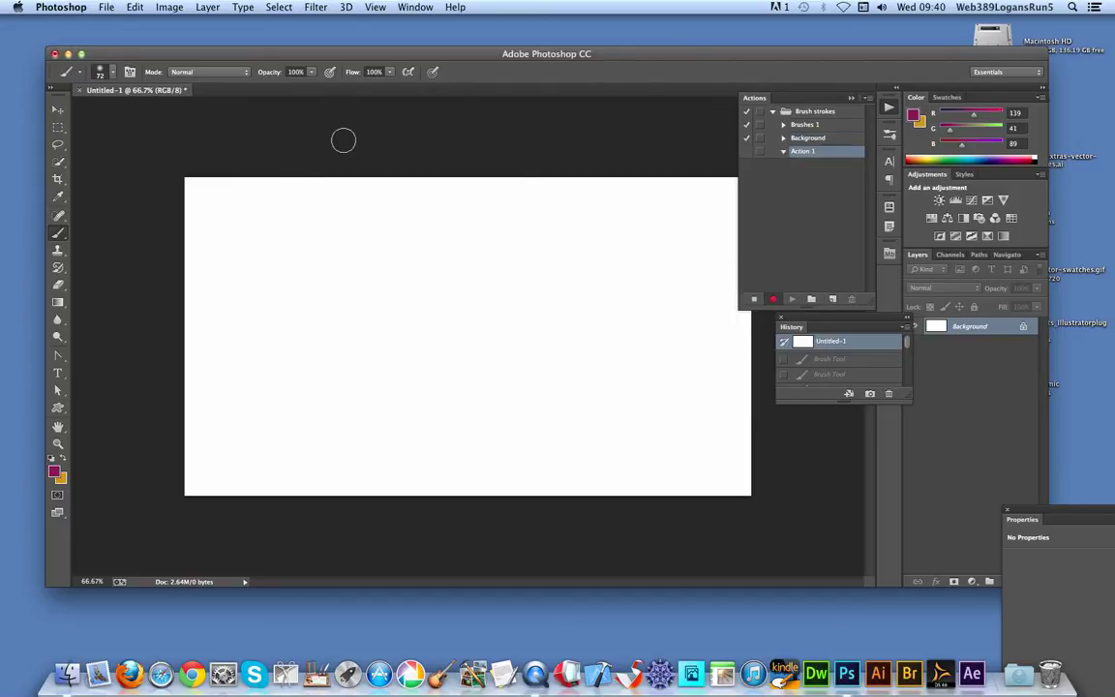
{"action": "mouse_move", "coordinate": [179, 254]}
{"action": "left_mouse_down"}
{"action": "mouse_move", "coordinate": [274, 162]}
{"action": "mouse_move", "coordinate": [379, 160]}
{"action": "mouse_move", "coordinate": [438, 200]}
{"action": "mouse_move", "coordinate": [343, 540]}
{"action": "mouse_move", "coordinate": [488, 387]}
{"action": "mouse_move", "coordinate": [555, 397]}
{"action": "mouse_move", "coordinate": [610, 471]}
{"action": "mouse_move", "coordinate": [665, 318]}
{"action": "mouse_move", "coordinate": [644, 501]}
{"action": "mouse_move", "coordinate": [772, 416]}
{"action": "mouse_move", "coordinate": [694, 485]}
{"action": "mouse_move", "coordinate": [716, 415]}
{"action": "mouse_move", "coordinate": [756, 511]}
{"action": "mouse_move", "coordinate": [438, 70]}
{"action": "mouse_move", "coordinate": [475, 388]}
{"action": "mouse_move", "coordinate": [347, 399]}
{"action": "mouse_move", "coordinate": [319, 474]}
{"action": "left_mouse_up"}
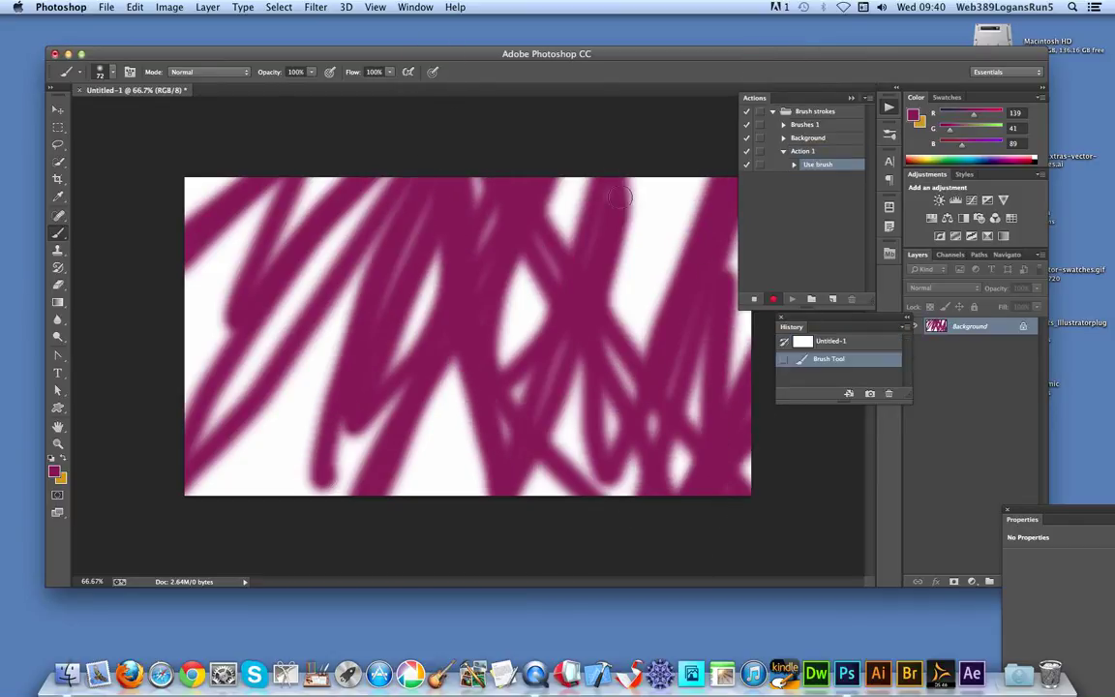
{"action": "left_click", "coordinate": [927, 160]}
{"action": "mouse_move", "coordinate": [653, 177]}
{"action": "left_mouse_down"}
{"action": "mouse_move", "coordinate": [688, 280]}
{"action": "mouse_move", "coordinate": [510, 428]}
{"action": "mouse_move", "coordinate": [583, 321]}
{"action": "mouse_move", "coordinate": [473, 511]}
{"action": "mouse_move", "coordinate": [372, 552]}
{"action": "mouse_move", "coordinate": [380, 188]}
{"action": "mouse_move", "coordinate": [310, 130]}
{"action": "mouse_move", "coordinate": [252, 328]}
{"action": "mouse_move", "coordinate": [279, 452]}
{"action": "mouse_move", "coordinate": [324, 172]}
{"action": "left_mouse_up"}
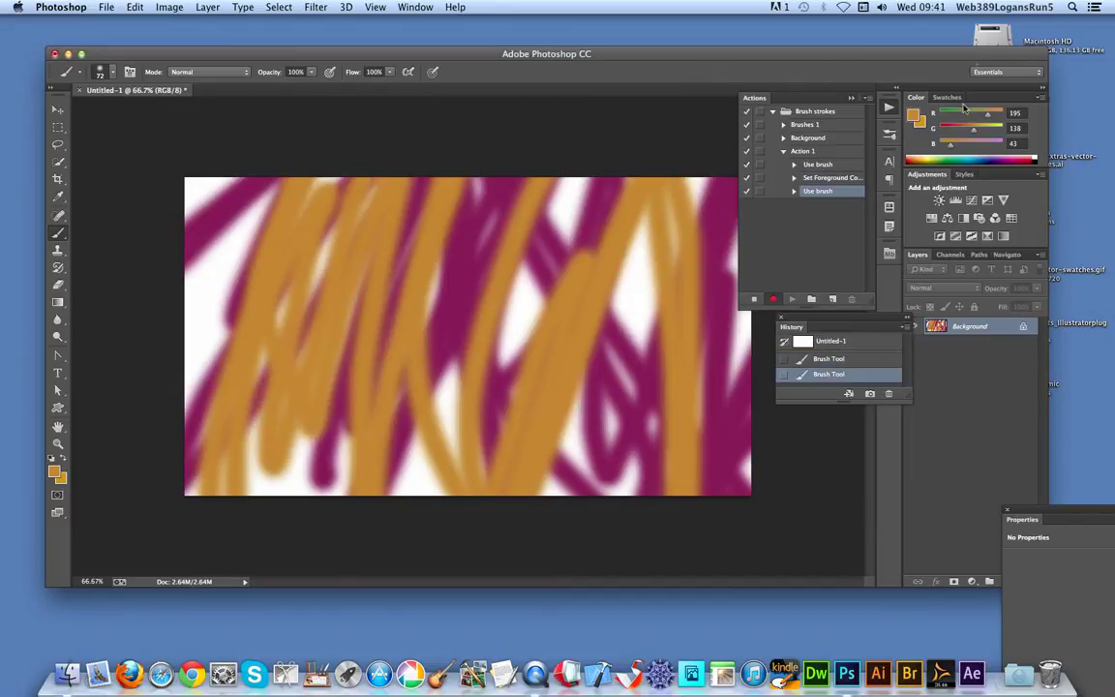
Paint green, blue and red-orange strokes, changing the foreground colour for each.
{"action": "left_click", "coordinate": [963, 109]}
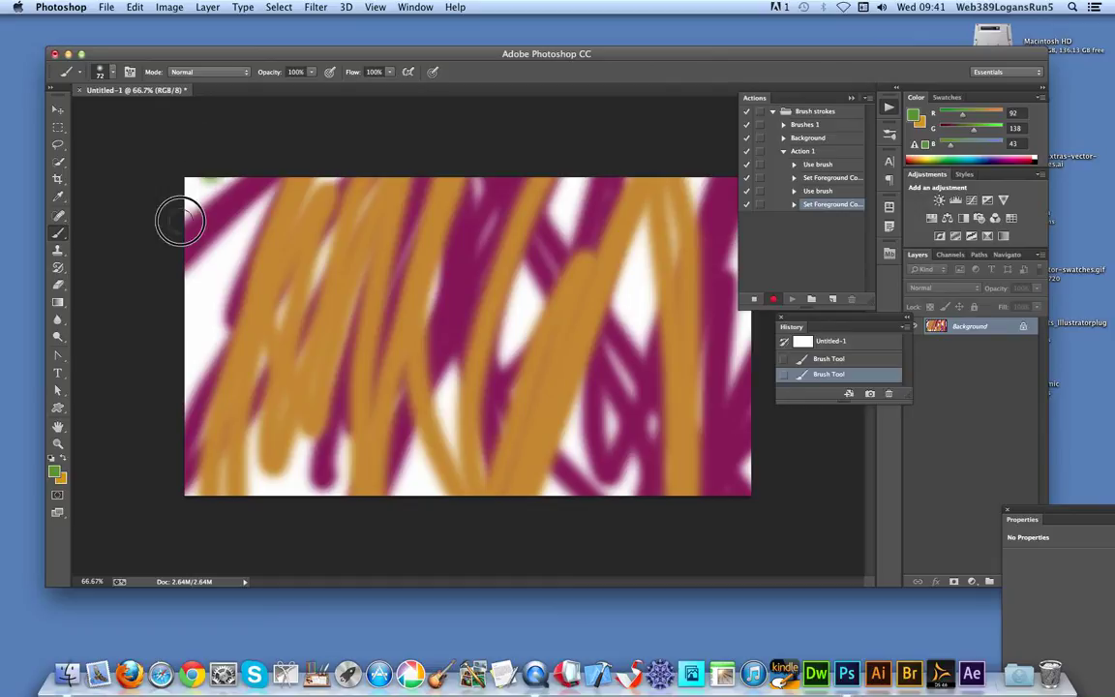
{"action": "mouse_move", "coordinate": [181, 221]}
{"action": "left_mouse_down"}
{"action": "mouse_move", "coordinate": [200, 269]}
{"action": "mouse_move", "coordinate": [432, 144]}
{"action": "mouse_move", "coordinate": [617, 287]}
{"action": "mouse_move", "coordinate": [502, 473]}
{"action": "mouse_move", "coordinate": [775, 450]}
{"action": "mouse_move", "coordinate": [572, 125]}
{"action": "mouse_move", "coordinate": [550, 192]}
{"action": "mouse_move", "coordinate": [438, 268]}
{"action": "mouse_move", "coordinate": [443, 109]}
{"action": "mouse_move", "coordinate": [315, 463]}
{"action": "left_mouse_up"}
{"action": "left_click", "coordinate": [979, 159]}
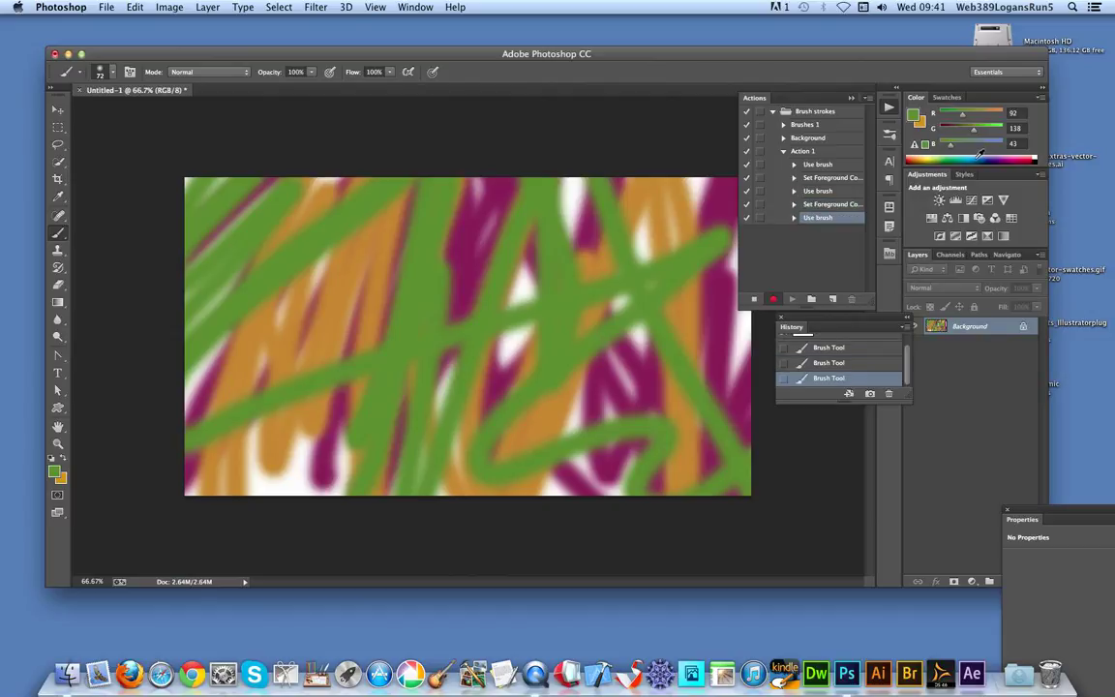
{"action": "left_click_drag", "start_coordinate": [581, 182], "coordinate": [488, 497]}
{"action": "mouse_move", "coordinate": [403, 174]}
{"action": "left_mouse_down"}
{"action": "mouse_move", "coordinate": [368, 338]}
{"action": "mouse_move", "coordinate": [406, 184]}
{"action": "mouse_move", "coordinate": [585, 326]}
{"action": "mouse_move", "coordinate": [644, 515]}
{"action": "mouse_move", "coordinate": [668, 455]}
{"action": "left_mouse_up"}
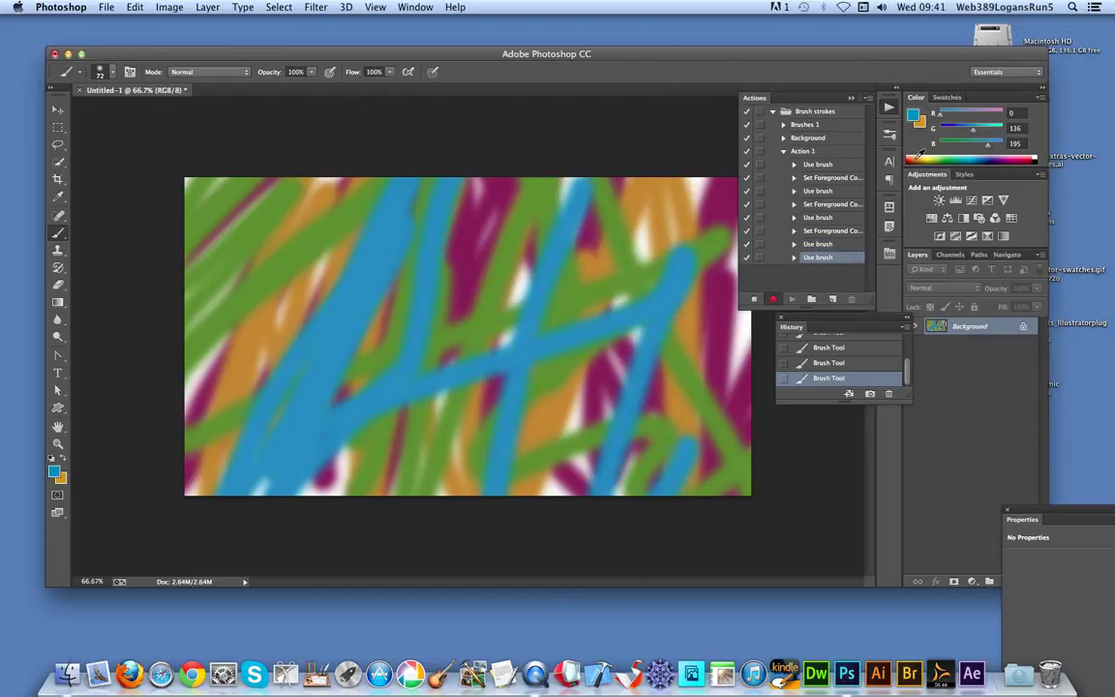
{"action": "left_click_drag", "start_coordinate": [598, 184], "coordinate": [690, 492]}
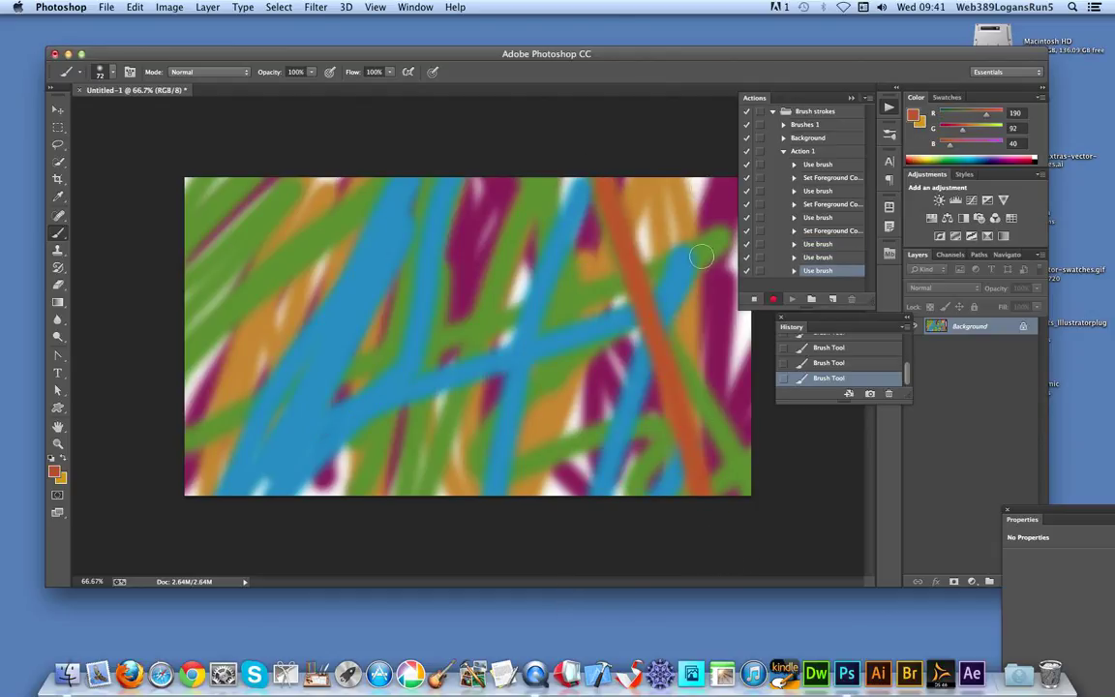
{"action": "left_click_drag", "start_coordinate": [627, 418], "coordinate": [610, 488]}
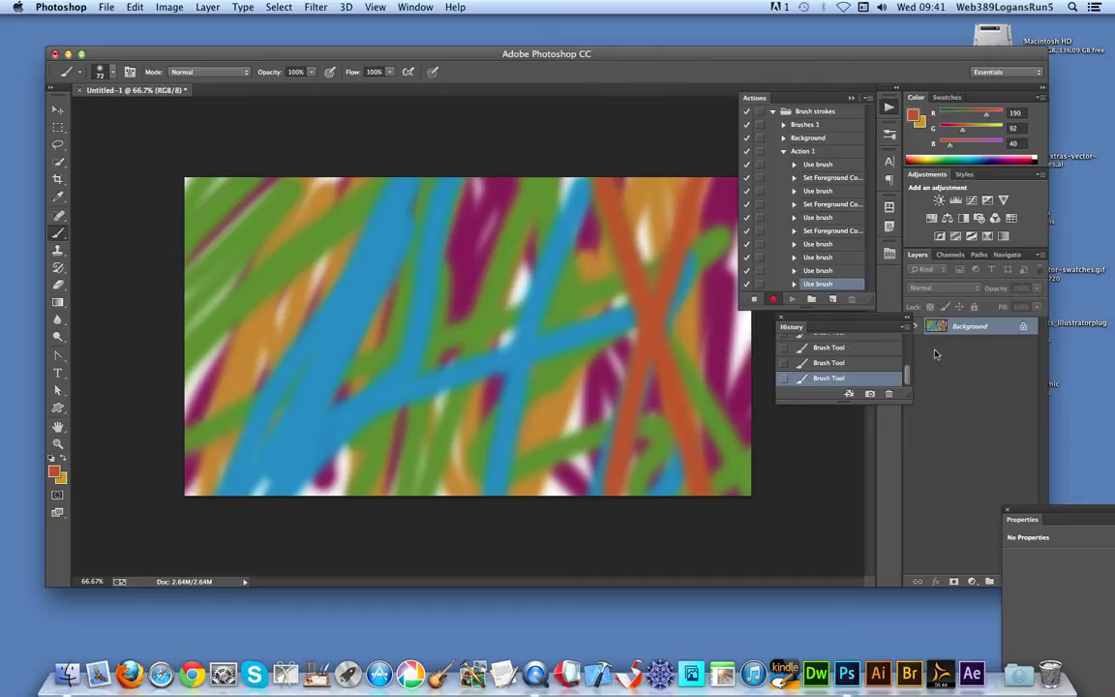
Stop recording Action 1 and close the Actions panel menu without changes.
{"action": "left_click", "coordinate": [754, 300]}
{"action": "left_click", "coordinate": [867, 102]}
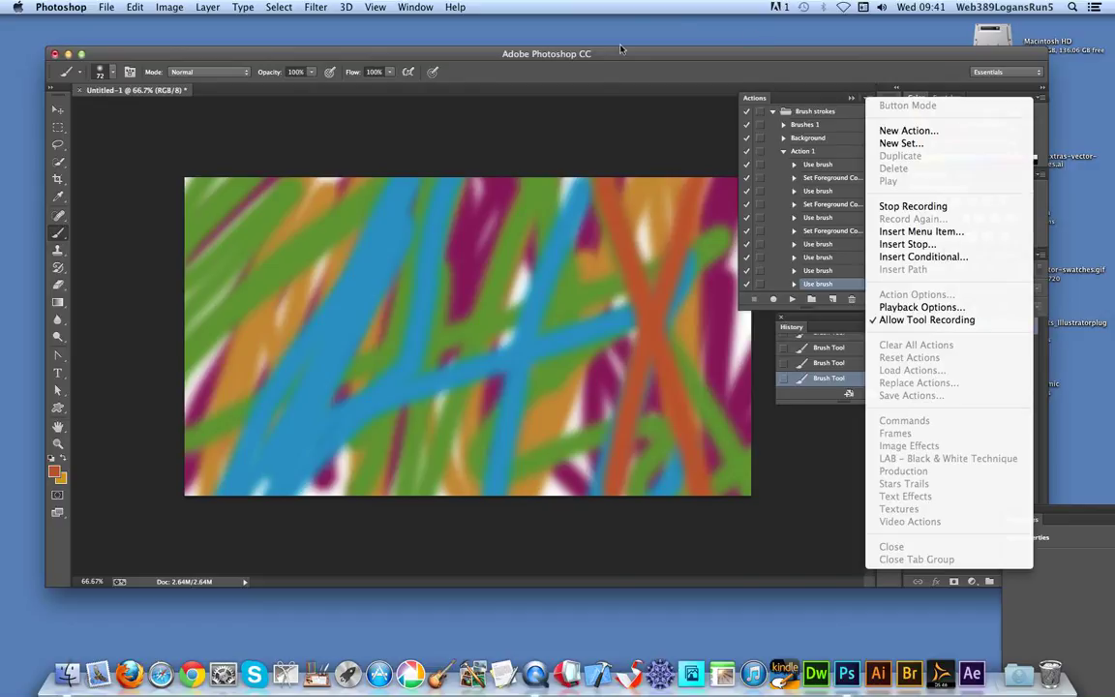
{"action": "left_click", "coordinate": [597, 74]}
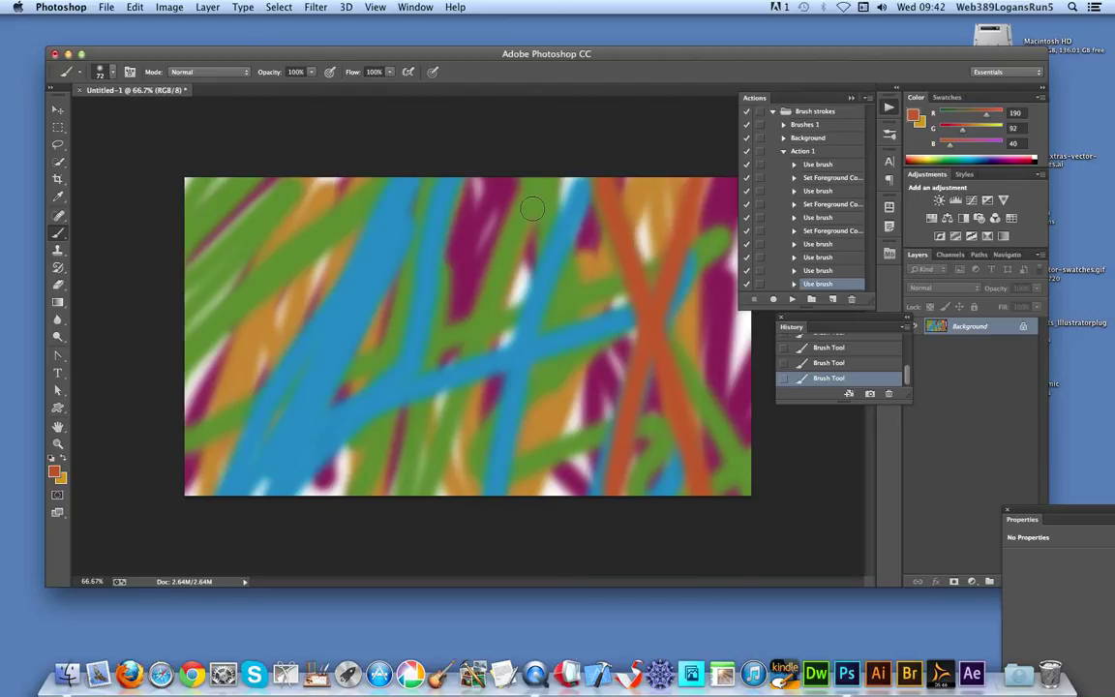
Choose a textured non-round brush tip and replay Action 1 over the coloured strokes.
{"action": "left_click", "coordinate": [104, 69]}
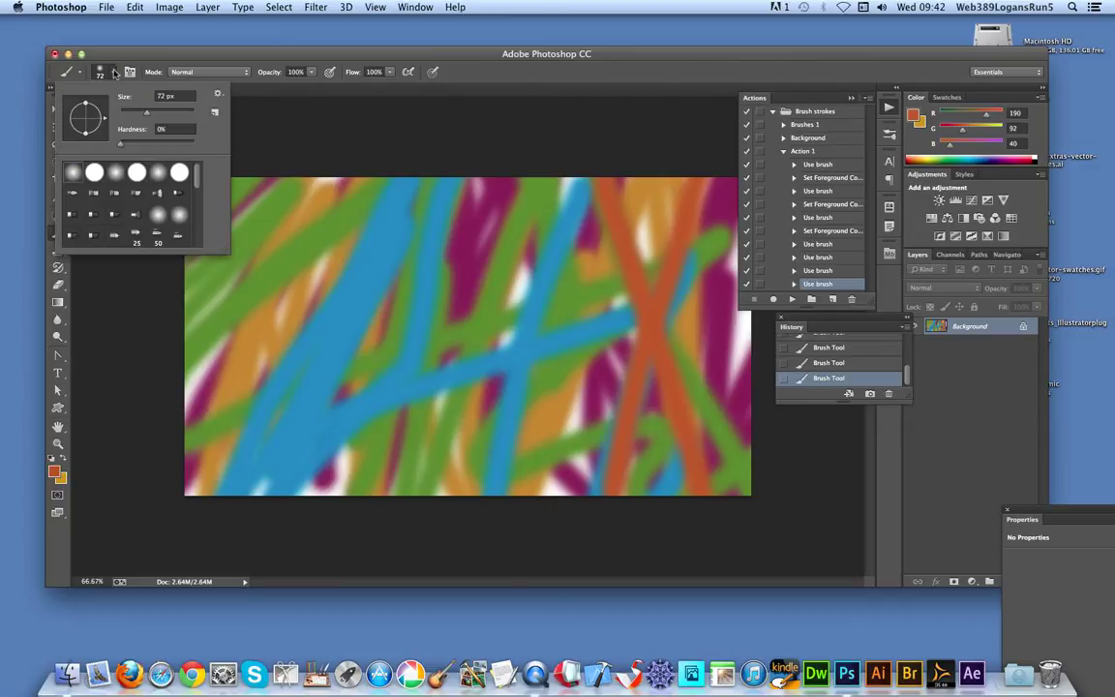
{"action": "scroll", "coordinate": [194, 180], "scroll_direction": "down", "scroll_amount": 3}
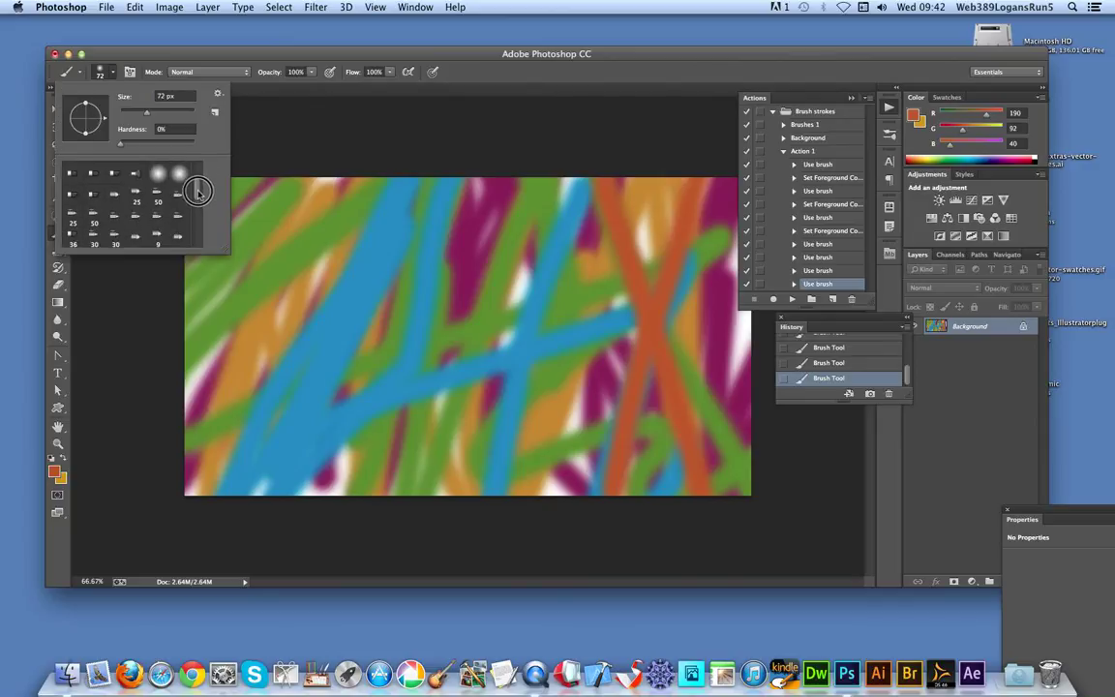
{"action": "left_click", "coordinate": [119, 188]}
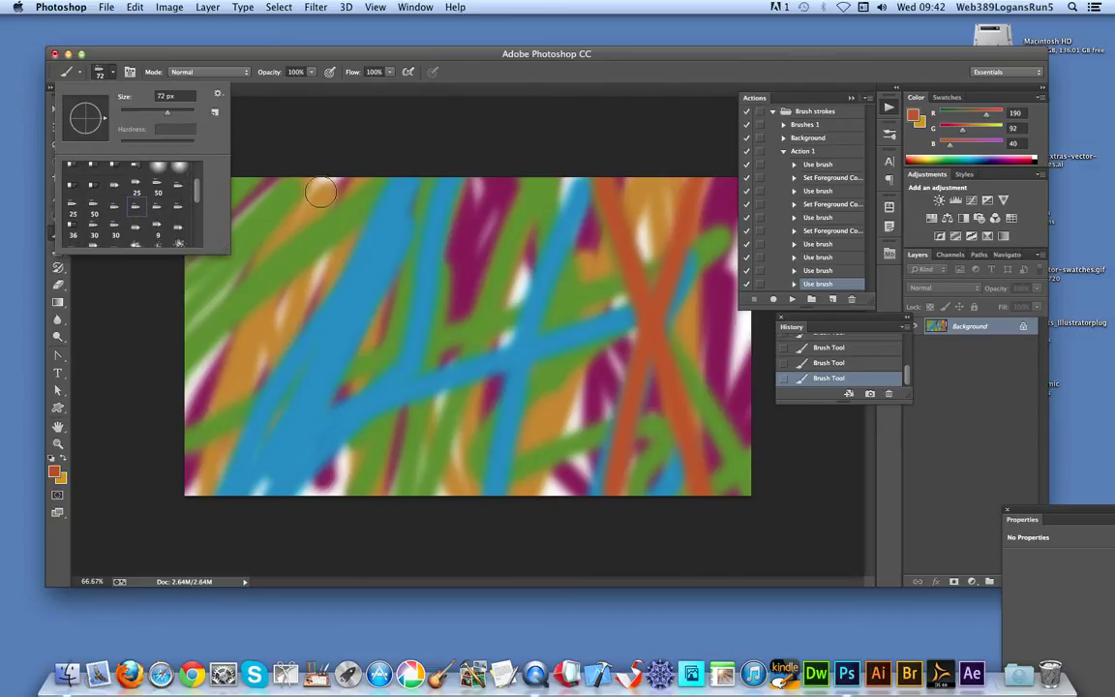
{"action": "left_click", "coordinate": [792, 300]}
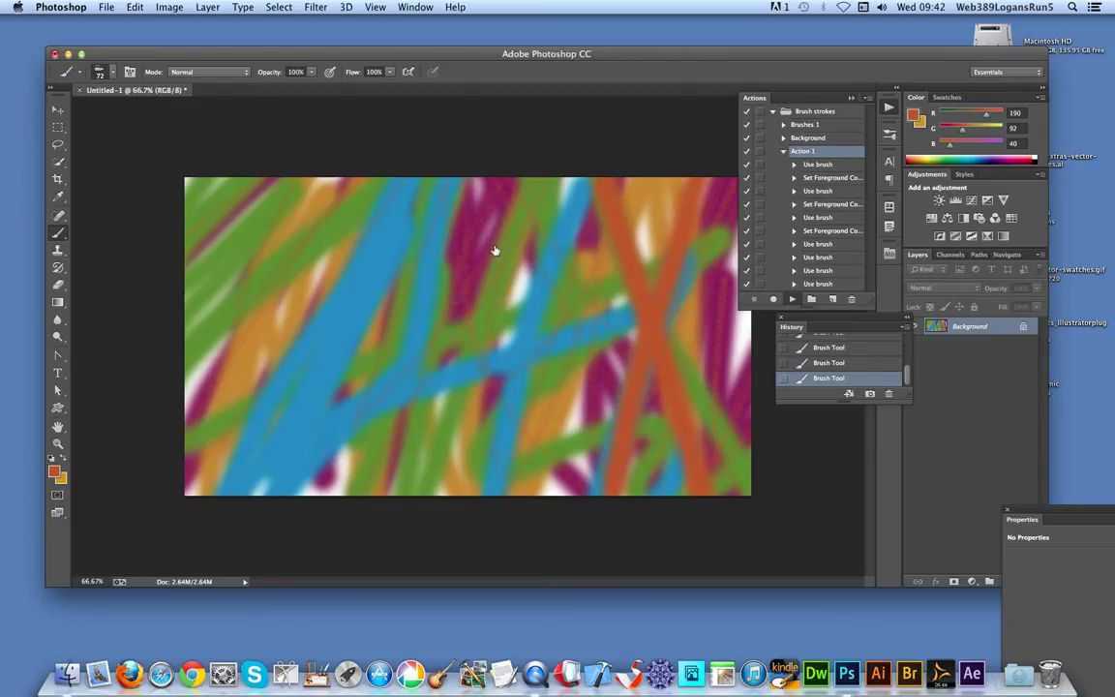
{"action": "key", "text": "F2"}
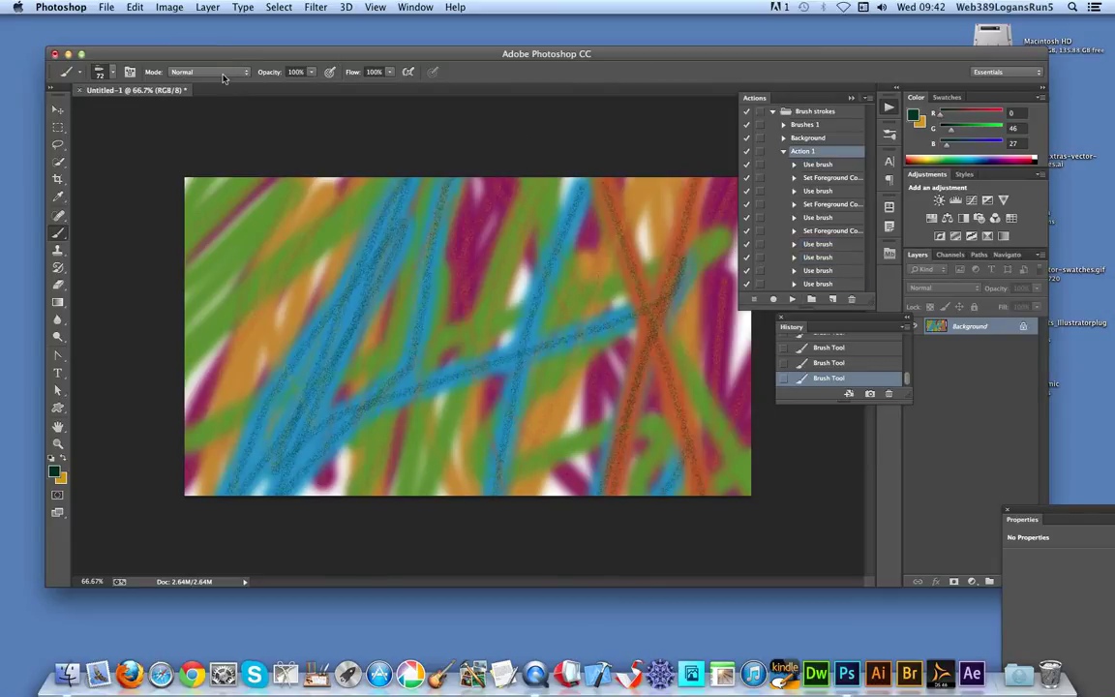
Switch to a 146 px soft round brush in Darken mode and replay Action 1.
{"action": "left_click", "coordinate": [109, 72]}
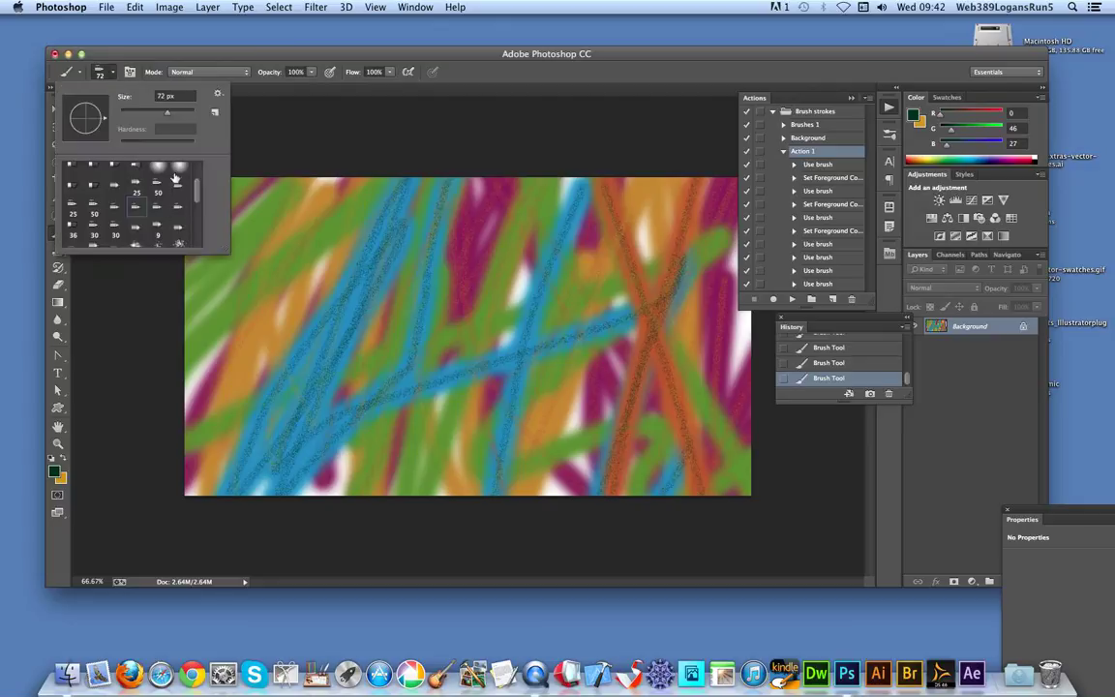
{"action": "scroll", "coordinate": [197, 192], "scroll_direction": "up", "scroll_amount": 5}
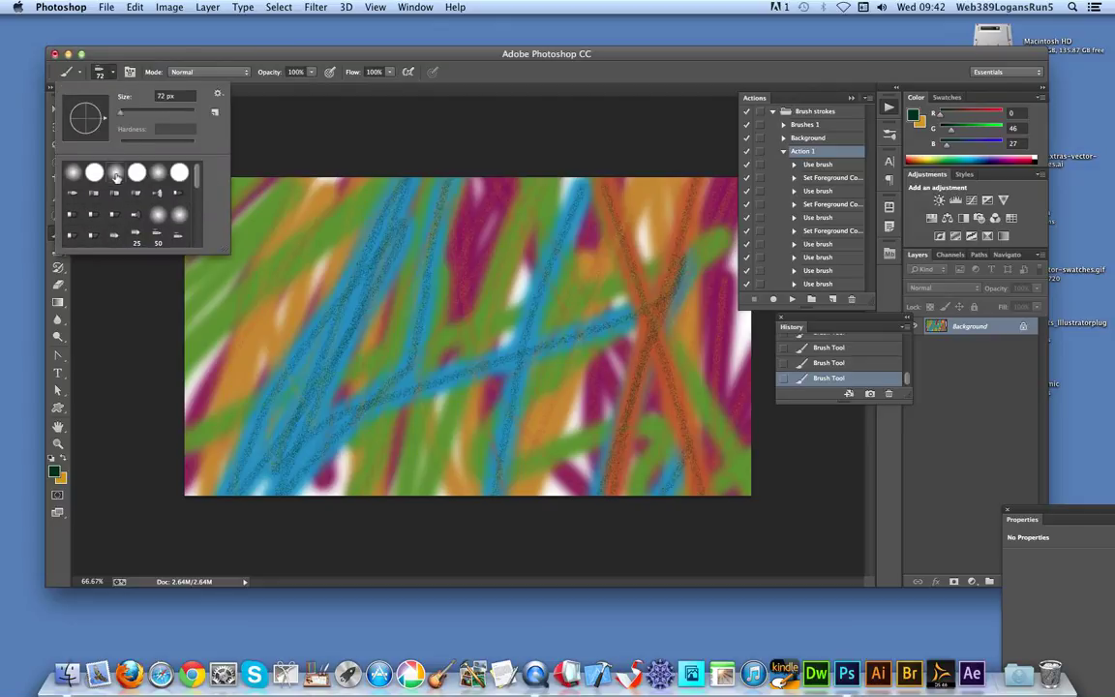
{"action": "left_click", "coordinate": [115, 173]}
{"action": "left_click_drag", "start_coordinate": [151, 116], "coordinate": [166, 117]}
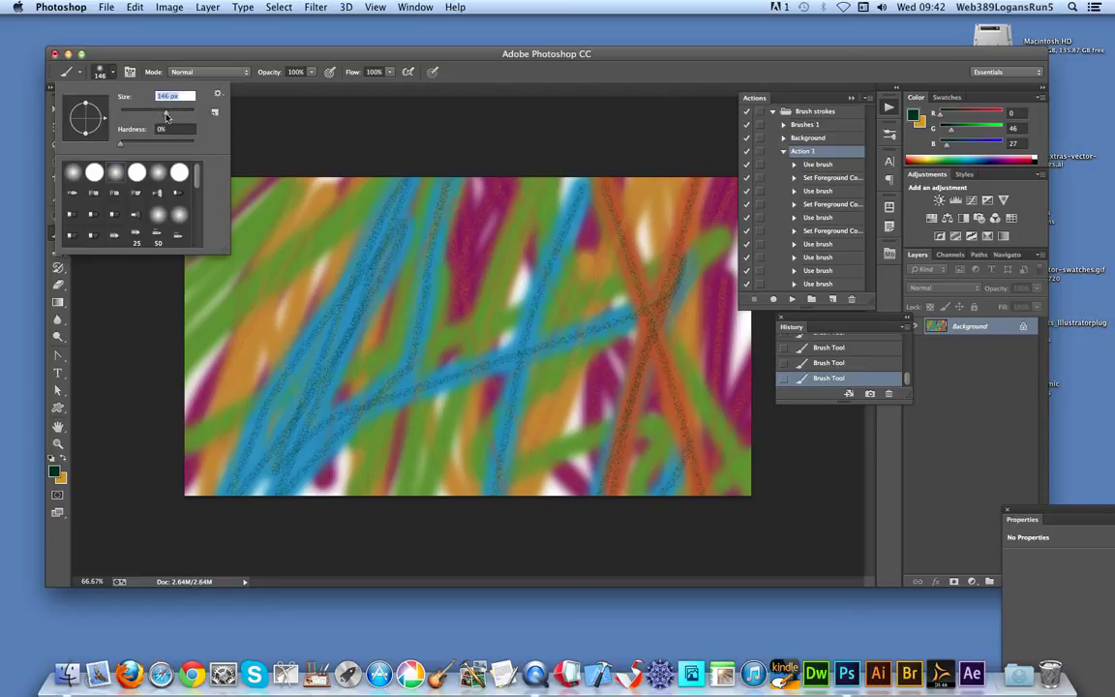
{"action": "left_click", "coordinate": [182, 73]}
{"action": "left_click", "coordinate": [184, 72]}
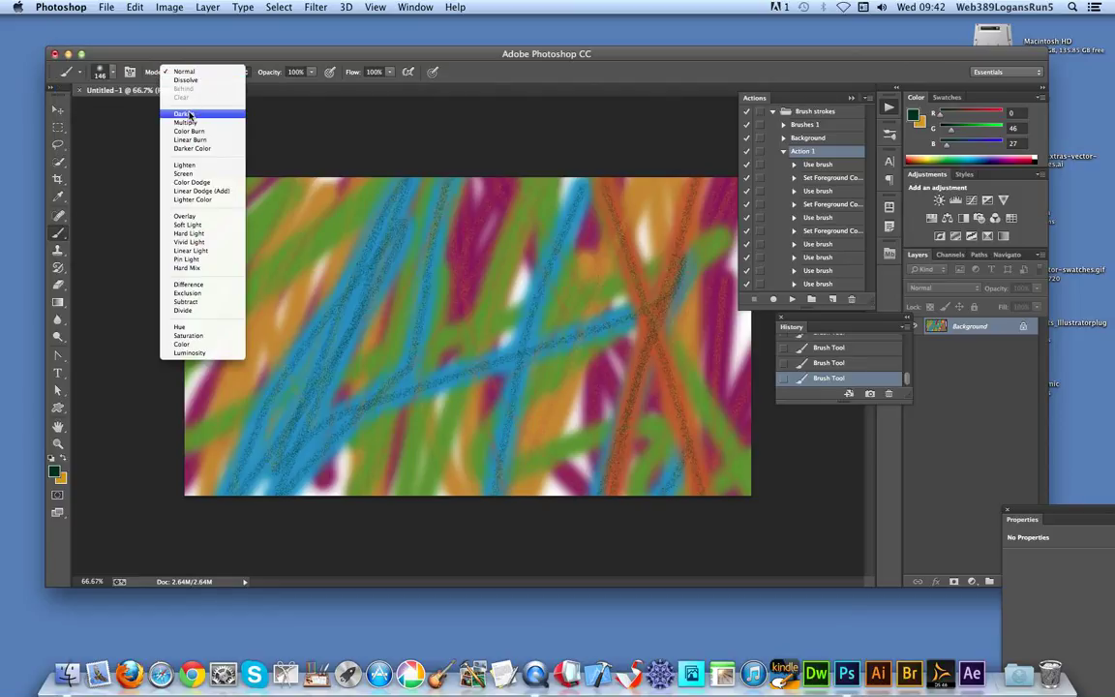
{"action": "left_click", "coordinate": [184, 114]}
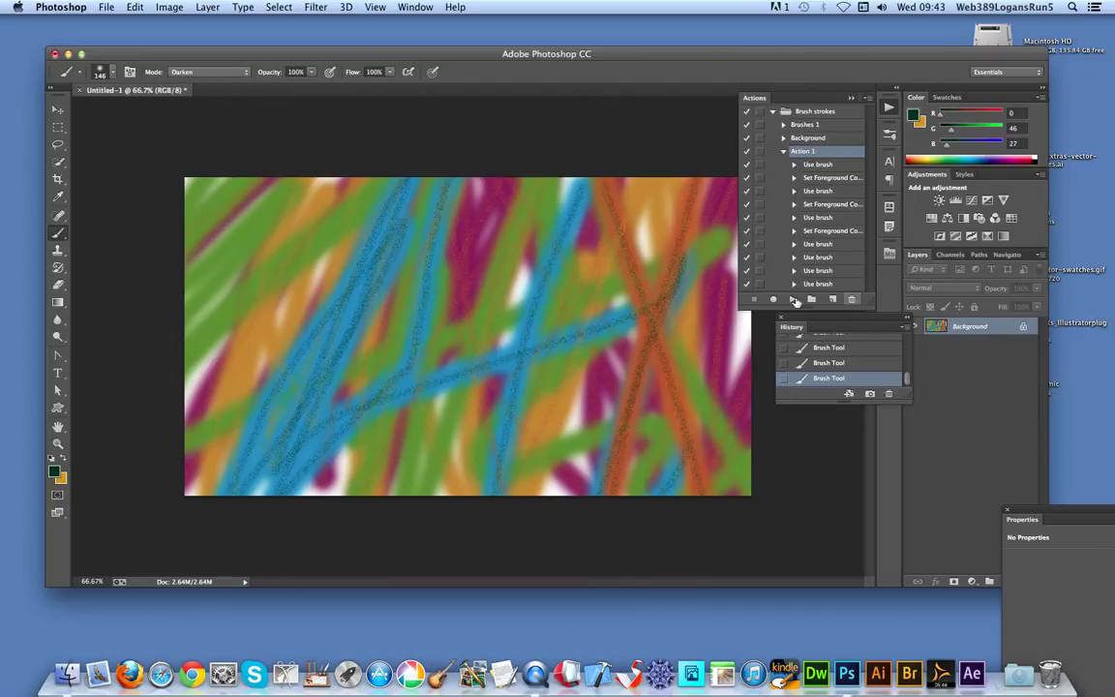
{"action": "left_click", "coordinate": [793, 301]}
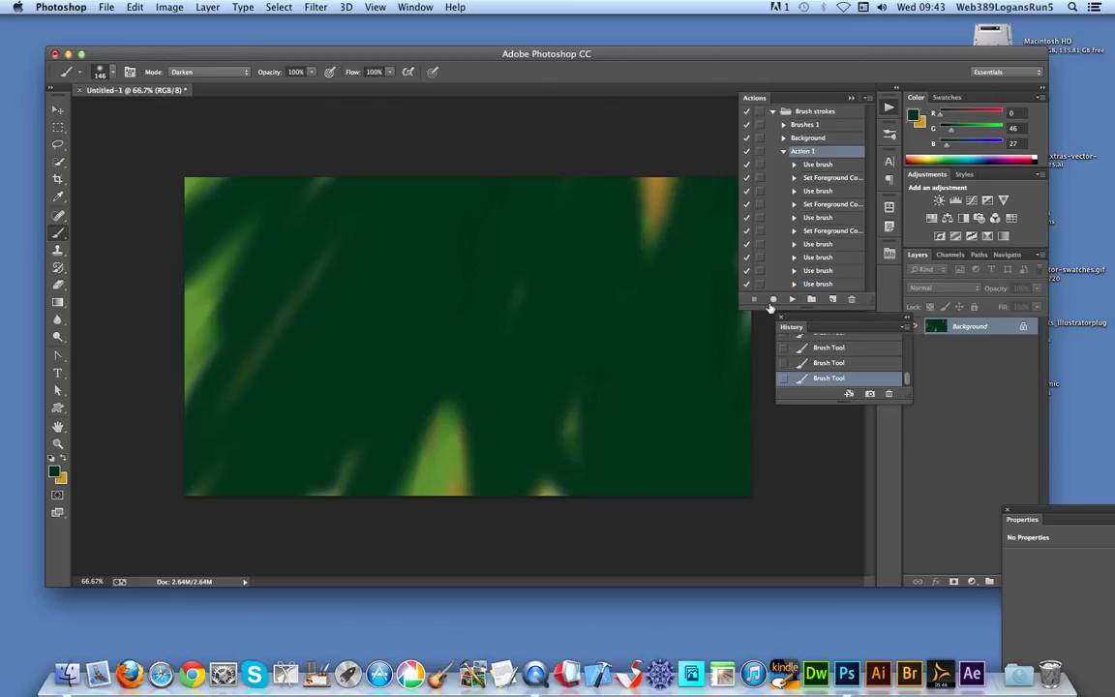
Set Difference blend mode and a 37 px brush size, then replay Action 1.
{"action": "left_click", "coordinate": [173, 72]}
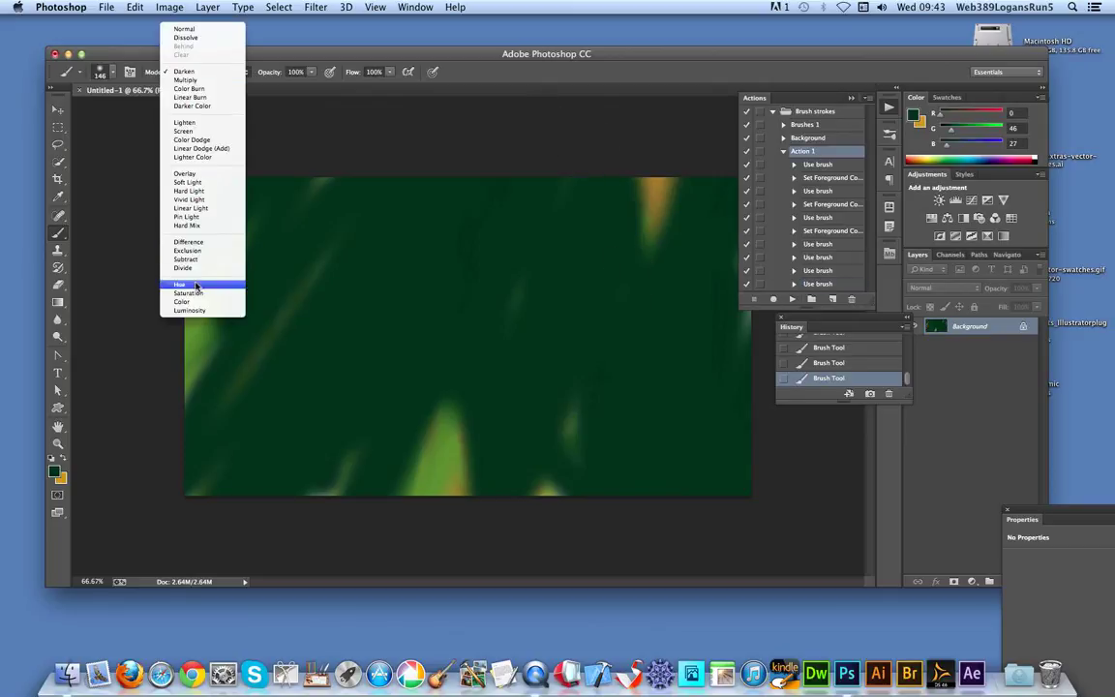
{"action": "left_click", "coordinate": [192, 241]}
{"action": "left_click", "coordinate": [102, 69]}
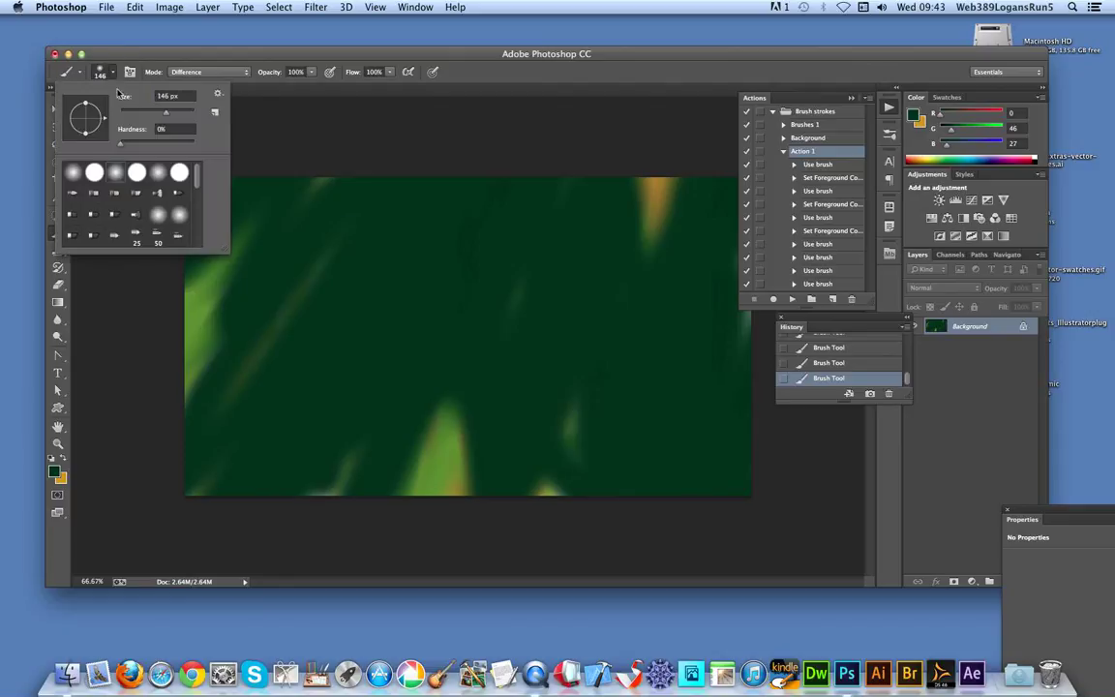
{"action": "left_click_drag", "start_coordinate": [153, 113], "coordinate": [122, 113]}
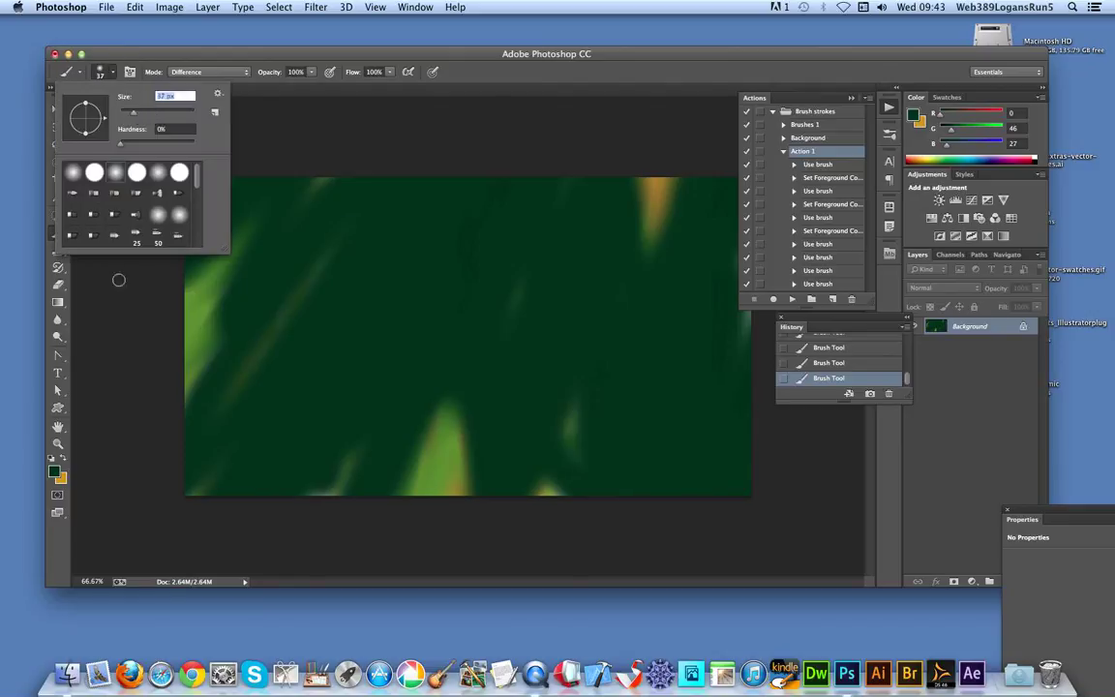
{"action": "left_click", "coordinate": [386, 60]}
{"action": "left_click", "coordinate": [792, 299]}
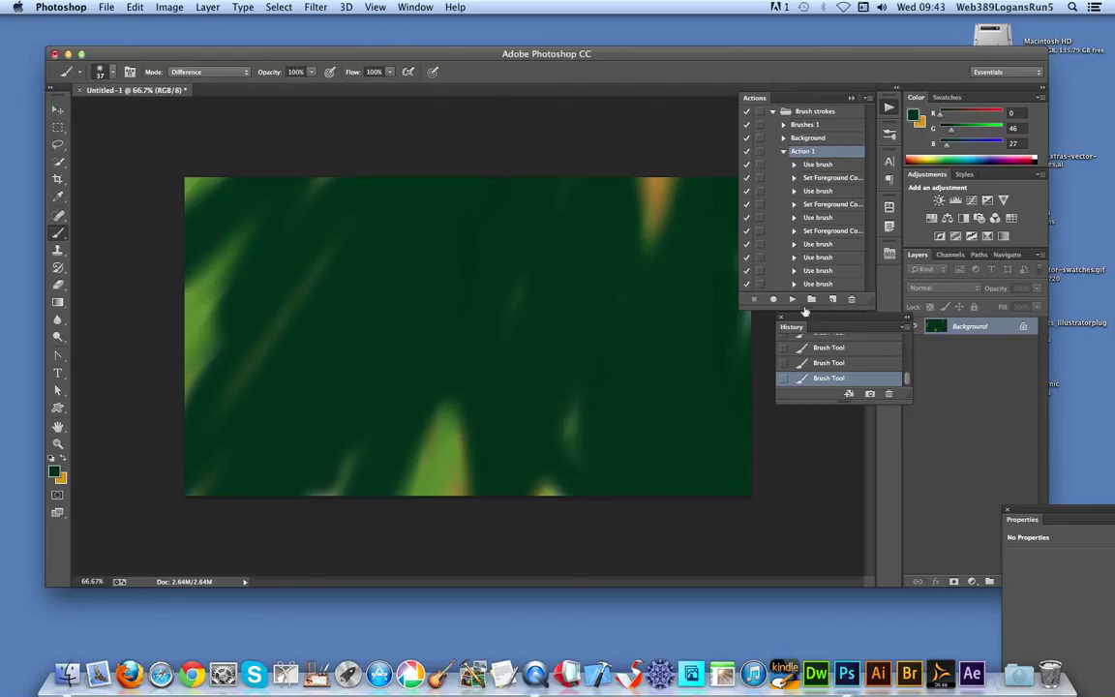